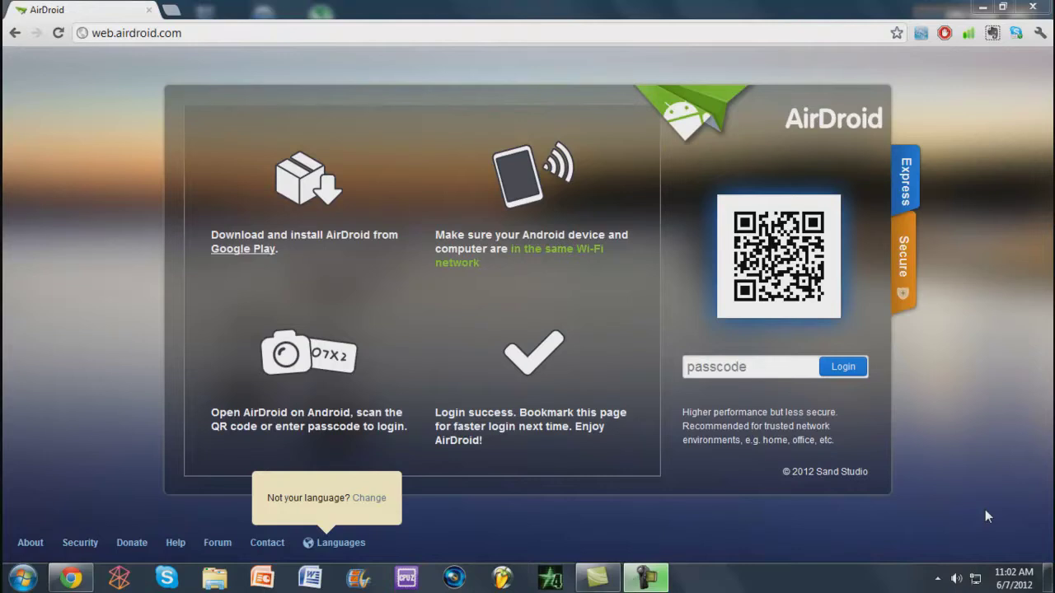
- Enter the phone's passcode into the AirDroid login passcode field
{"action": "left_click", "coordinate": [749, 376]}
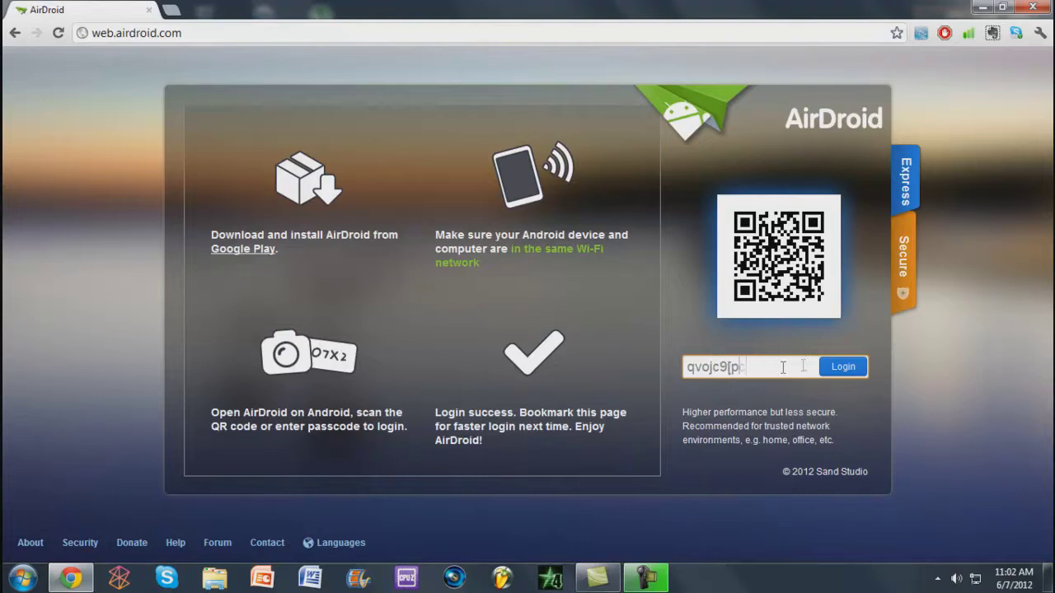
{"action": "type", "text": "c"}
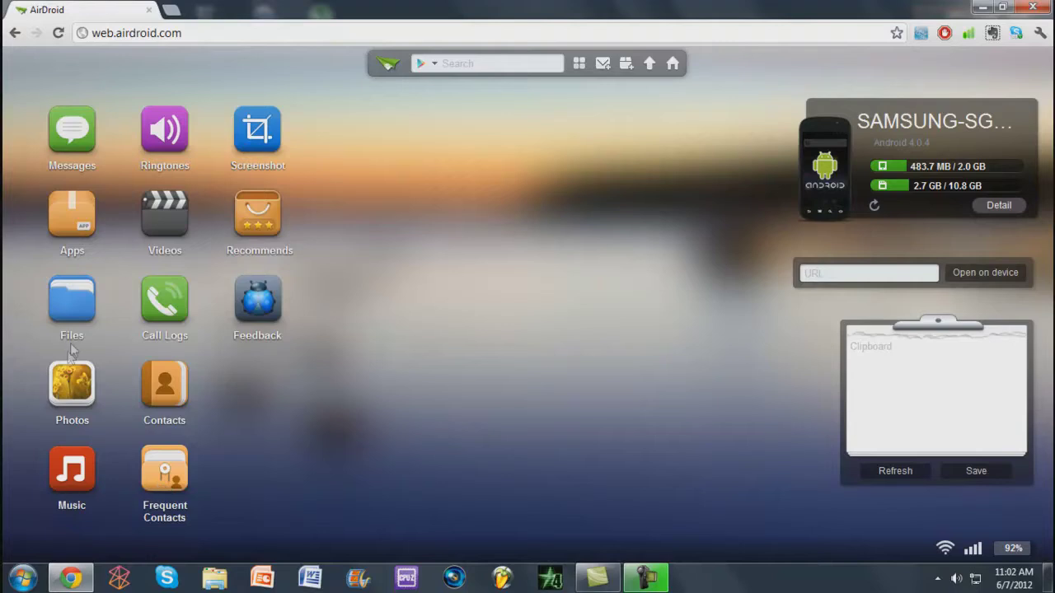
{"action": "left_click", "coordinate": [995, 206]}
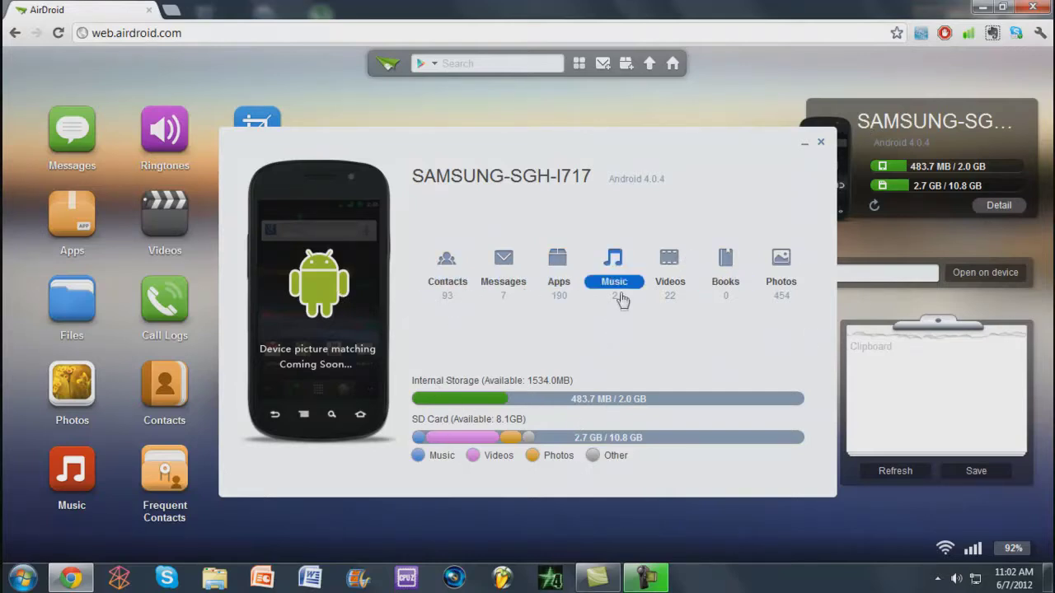
{"action": "left_click", "coordinate": [819, 141]}
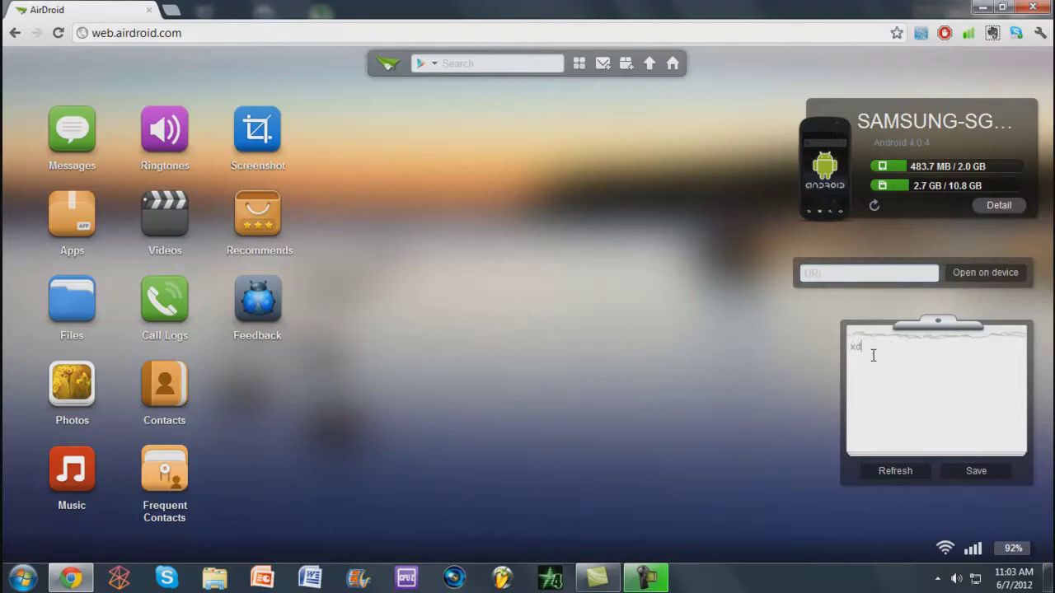
- Save the test text 'xddddsfd' to the phone's clipboard, then clear the clipboard box
{"action": "left_click", "coordinate": [969, 472]}
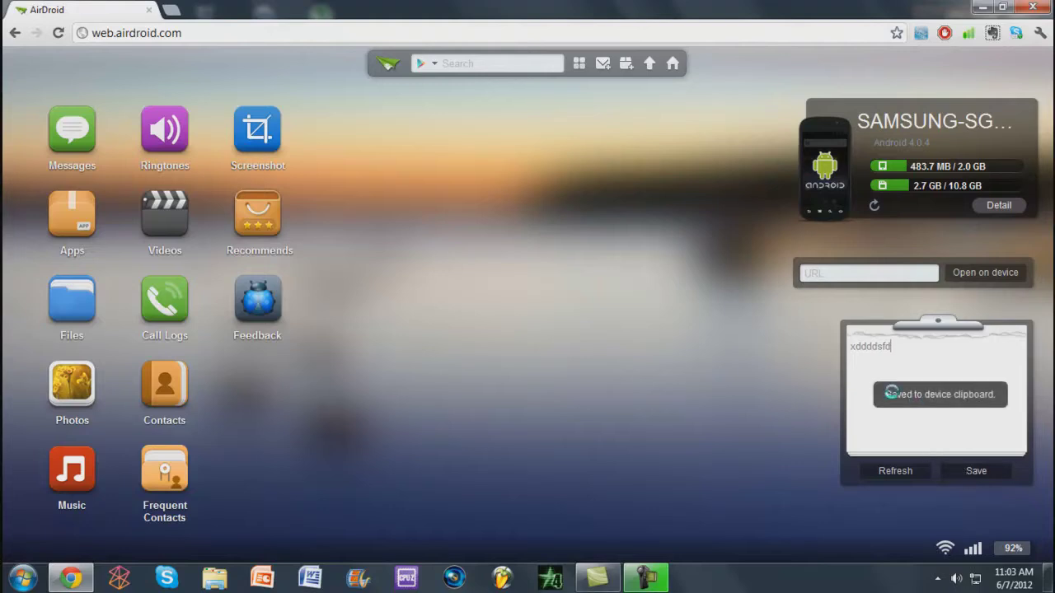
{"action": "left_click_drag", "start_coordinate": [898, 343], "coordinate": [799, 347]}
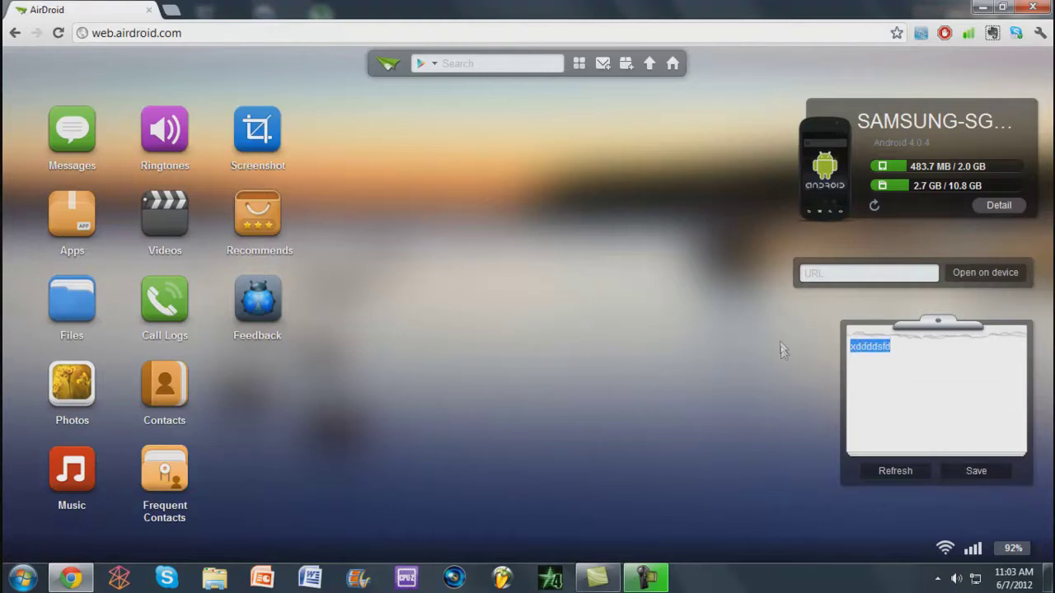
{"action": "key", "text": "Delete"}
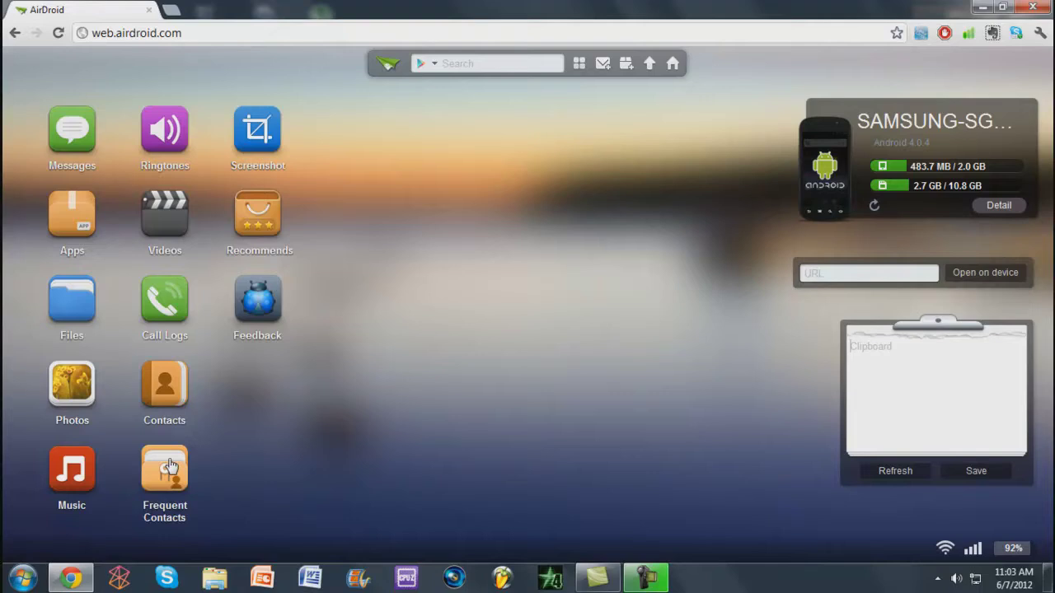
{"action": "left_click", "coordinate": [70, 465]}
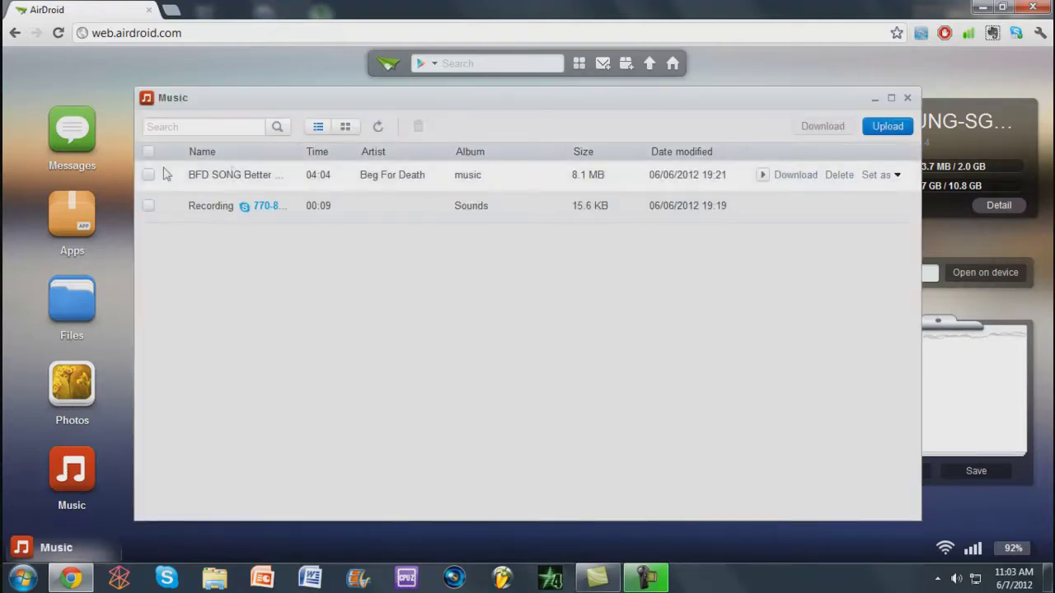
{"action": "double_click", "coordinate": [390, 185]}
{"action": "left_click", "coordinate": [531, 328]}
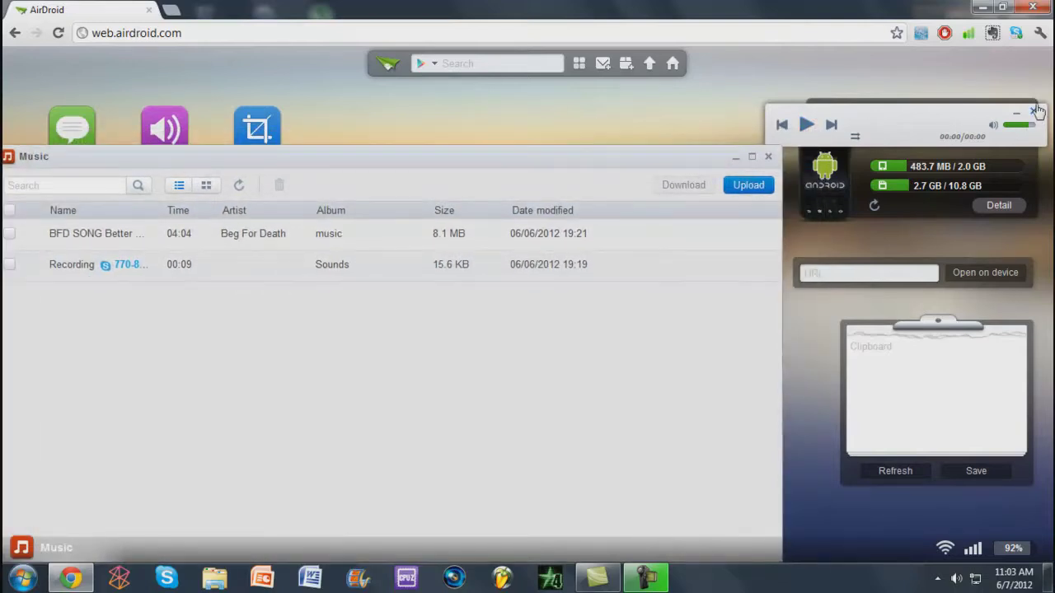
{"action": "left_click", "coordinate": [767, 158]}
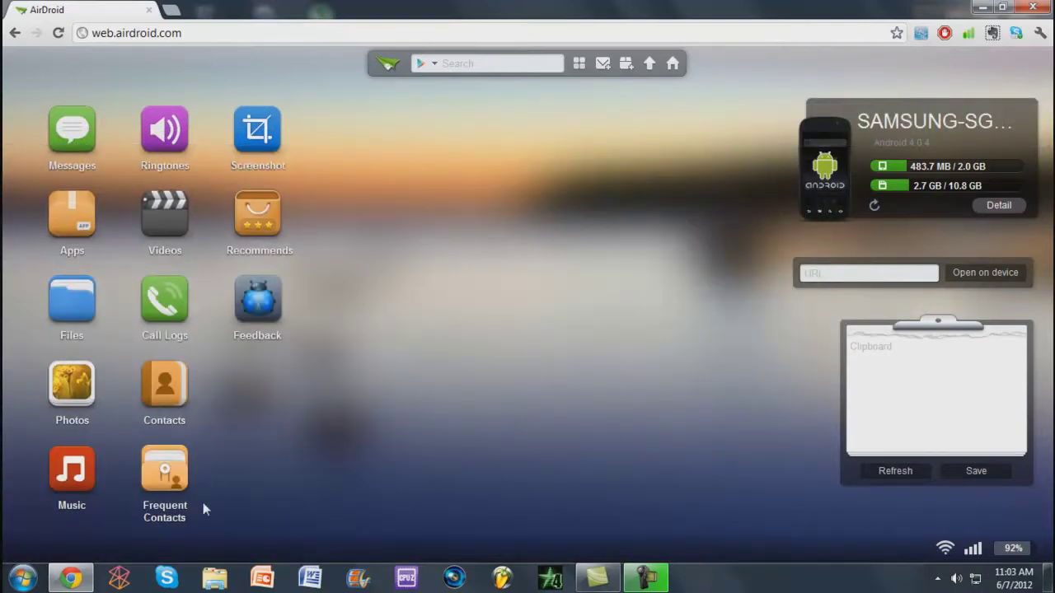
{"action": "left_click", "coordinate": [59, 408]}
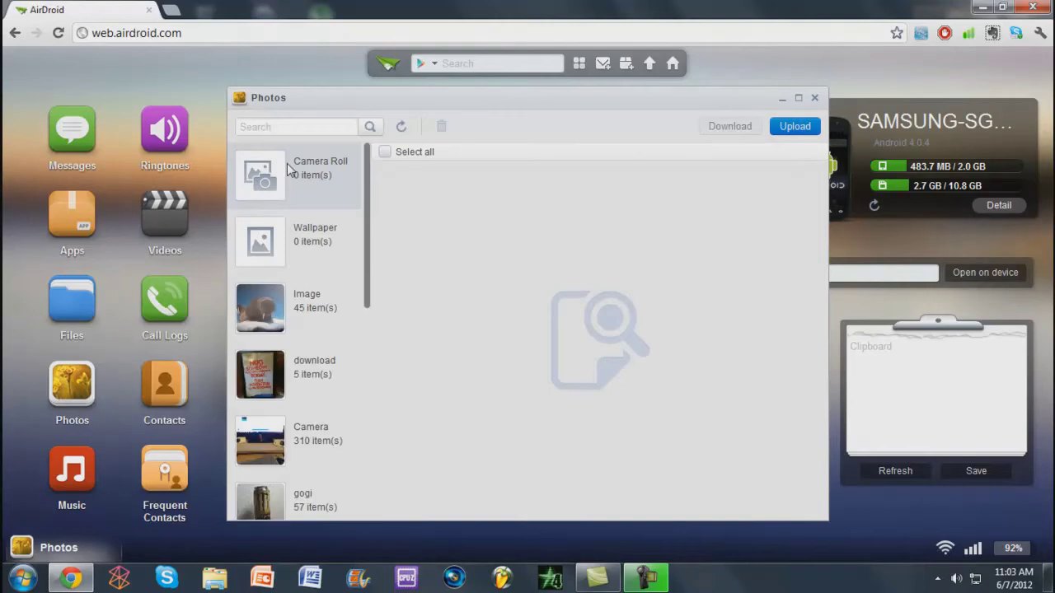
{"action": "left_click", "coordinate": [303, 299]}
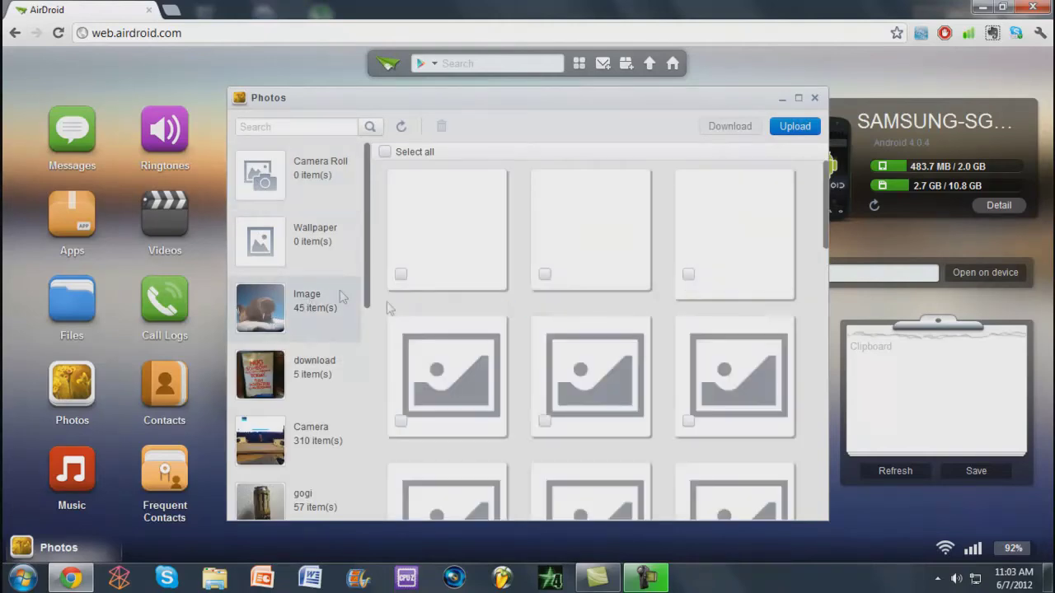
{"action": "left_click", "coordinate": [400, 274]}
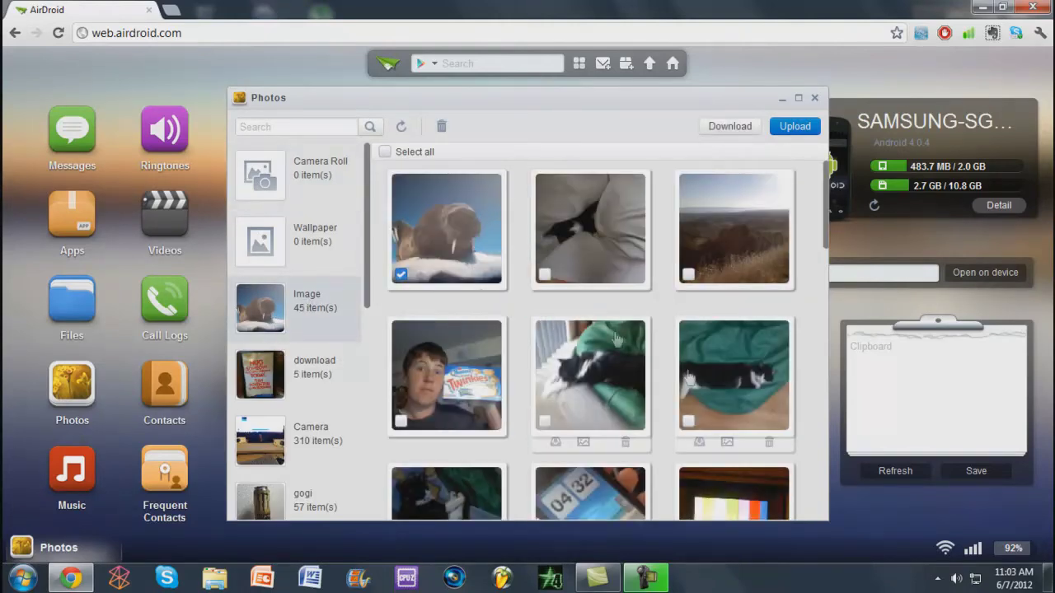
{"action": "left_click", "coordinate": [452, 284]}
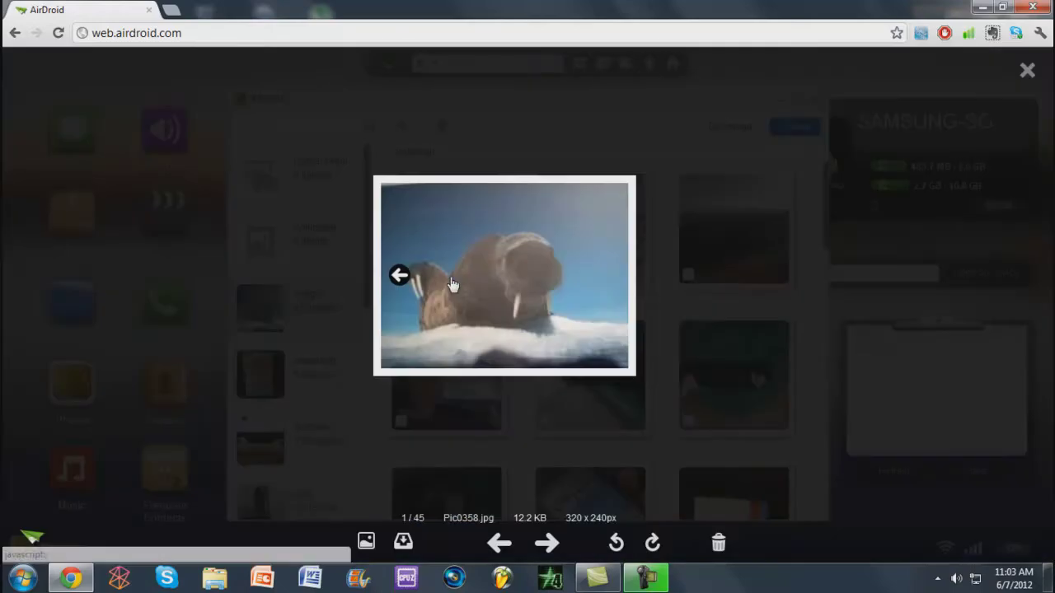
{"action": "left_click", "coordinate": [1027, 70]}
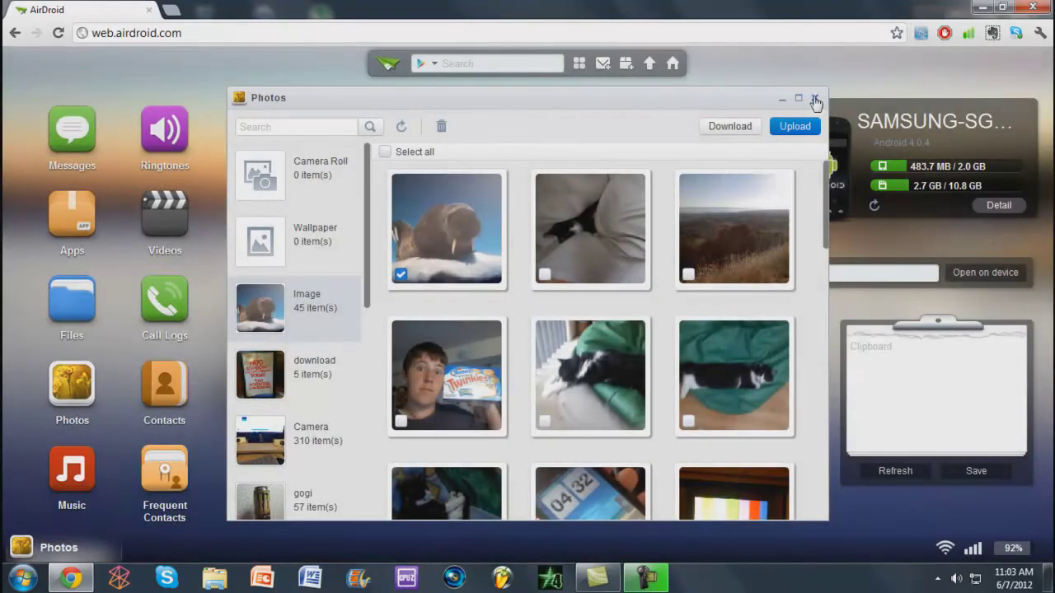
{"action": "left_click", "coordinate": [816, 101]}
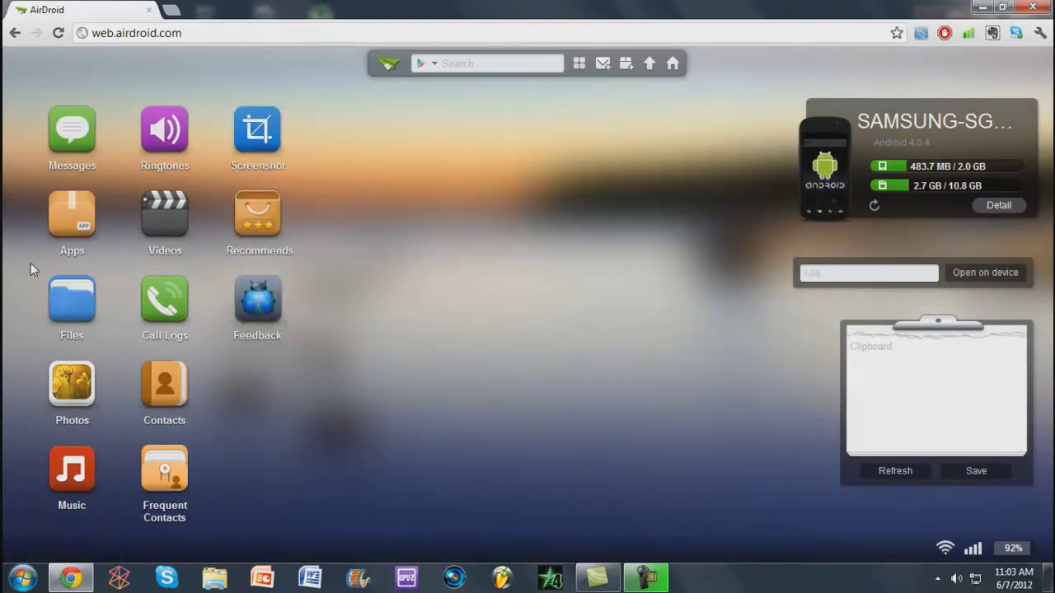
{"action": "left_click", "coordinate": [79, 231]}
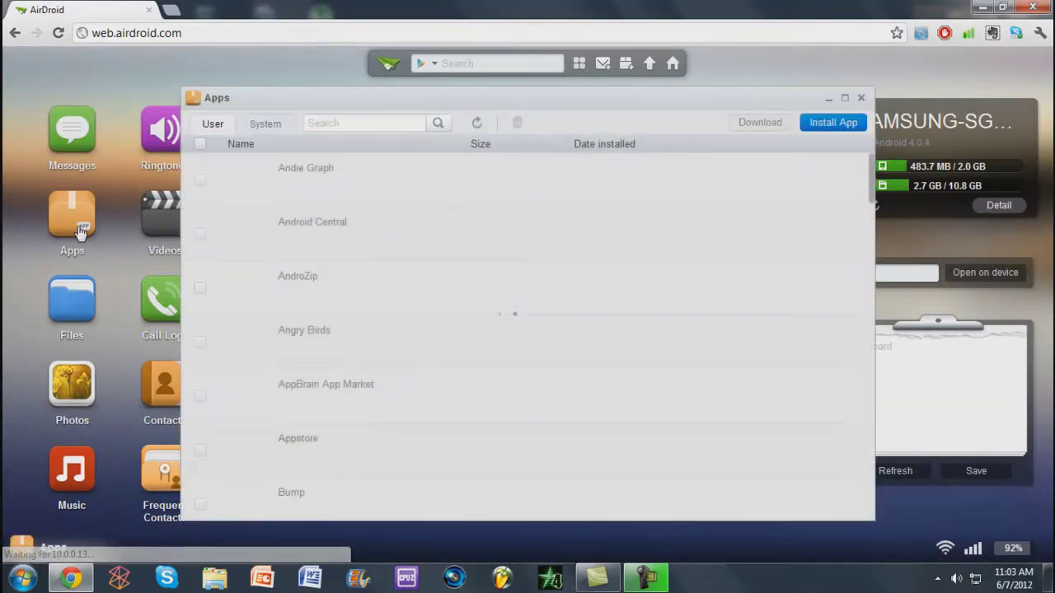
{"action": "left_click", "coordinate": [200, 180]}
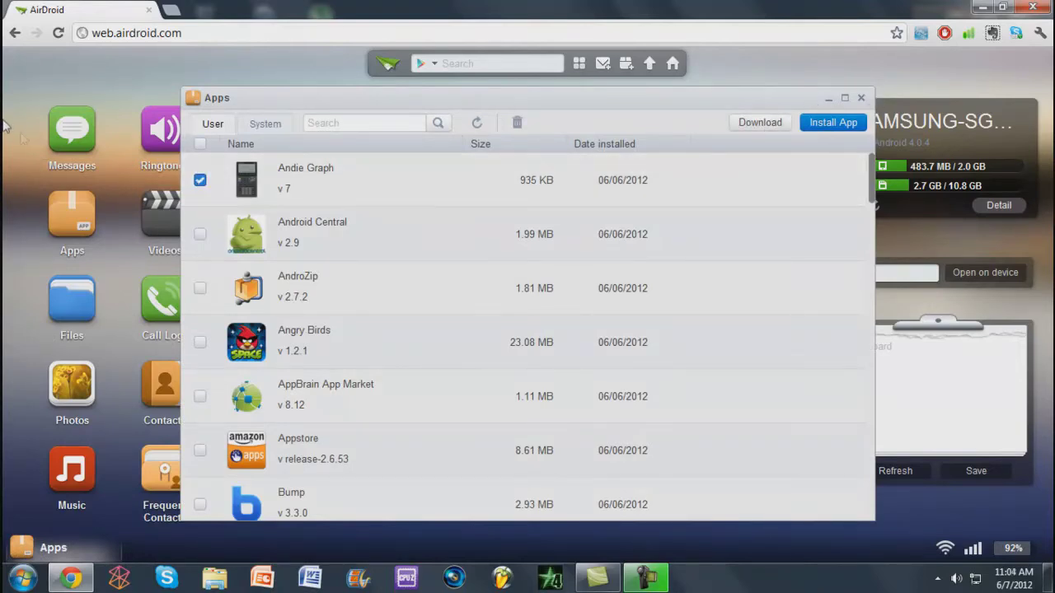
{"action": "left_click", "coordinate": [199, 179]}
{"action": "left_click", "coordinate": [264, 124]}
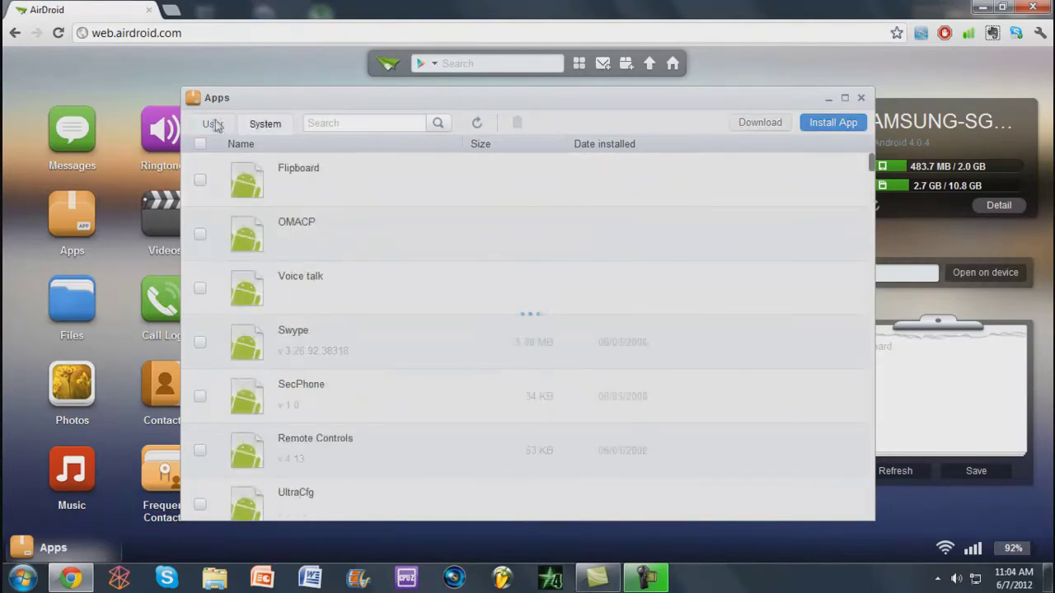
{"action": "left_click", "coordinate": [213, 124]}
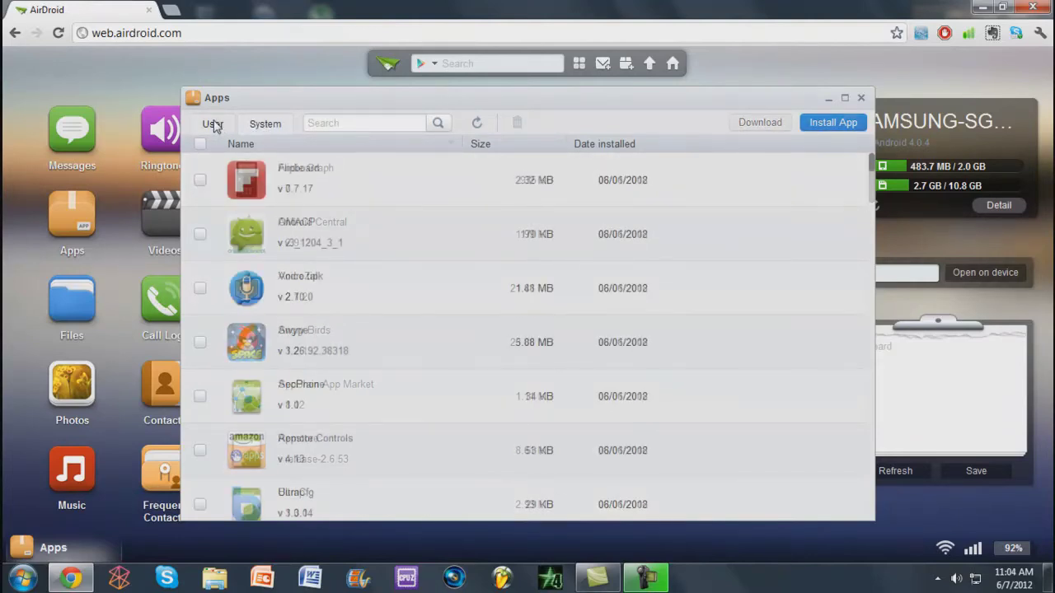
{"action": "left_click", "coordinate": [863, 100]}
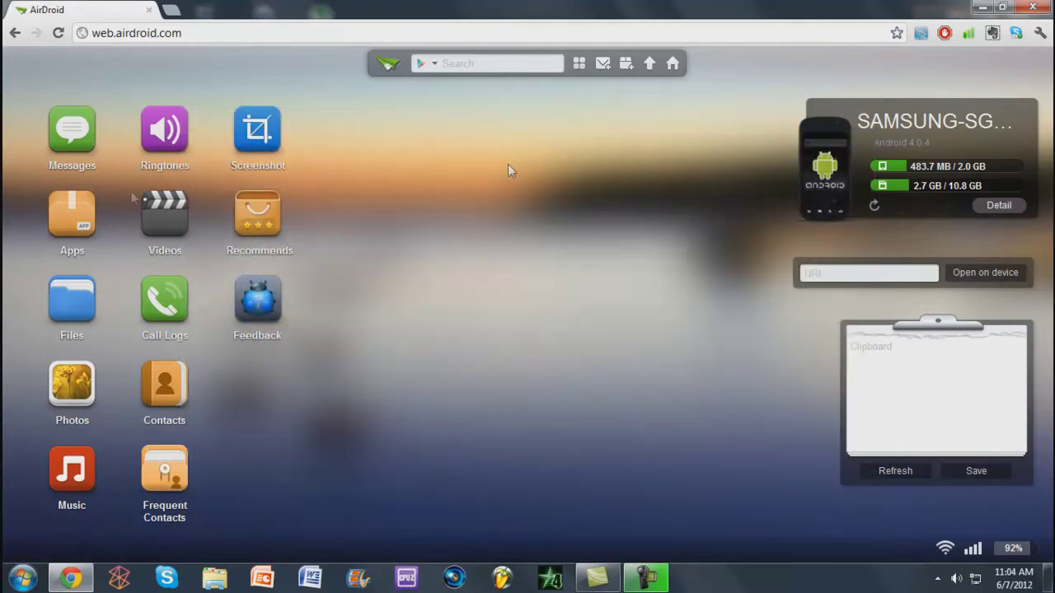
- Open Messages and start a new message draft, moving its window up and left
{"action": "left_click", "coordinate": [66, 120]}
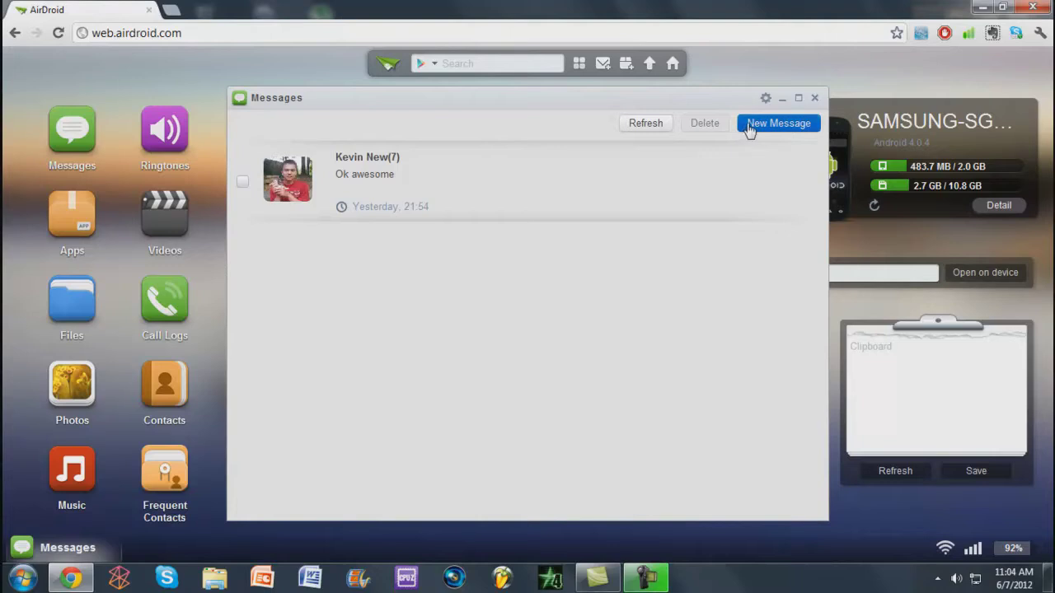
{"action": "left_click", "coordinate": [748, 129]}
{"action": "left_click_drag", "start_coordinate": [396, 140], "coordinate": [376, 109]}
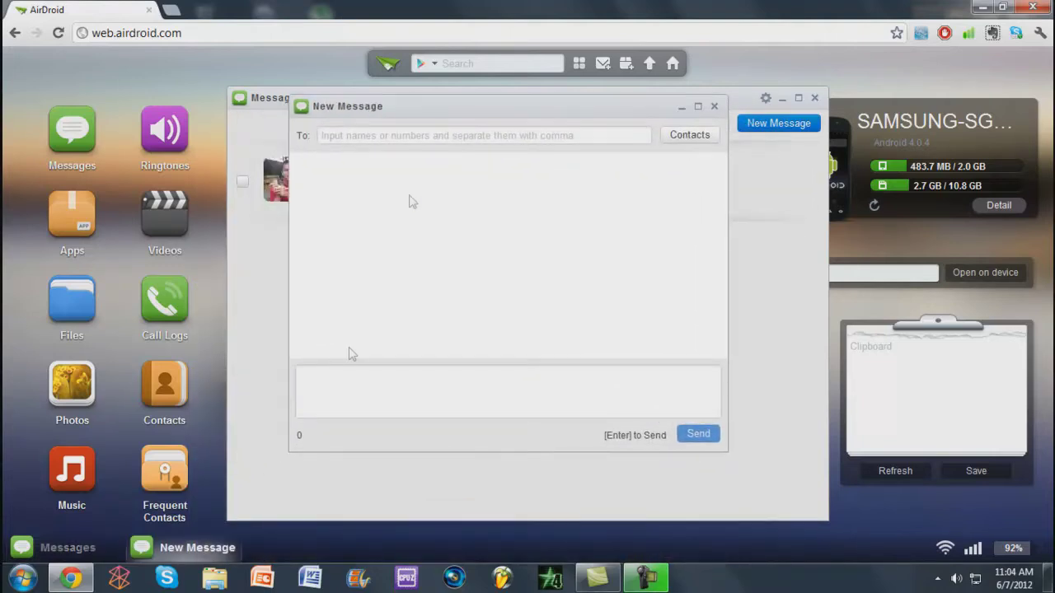
- Try the recipient and message fields, clear the test text, discard the draft and close Messages
{"action": "left_click", "coordinate": [371, 138]}
{"action": "left_click", "coordinate": [369, 138]}
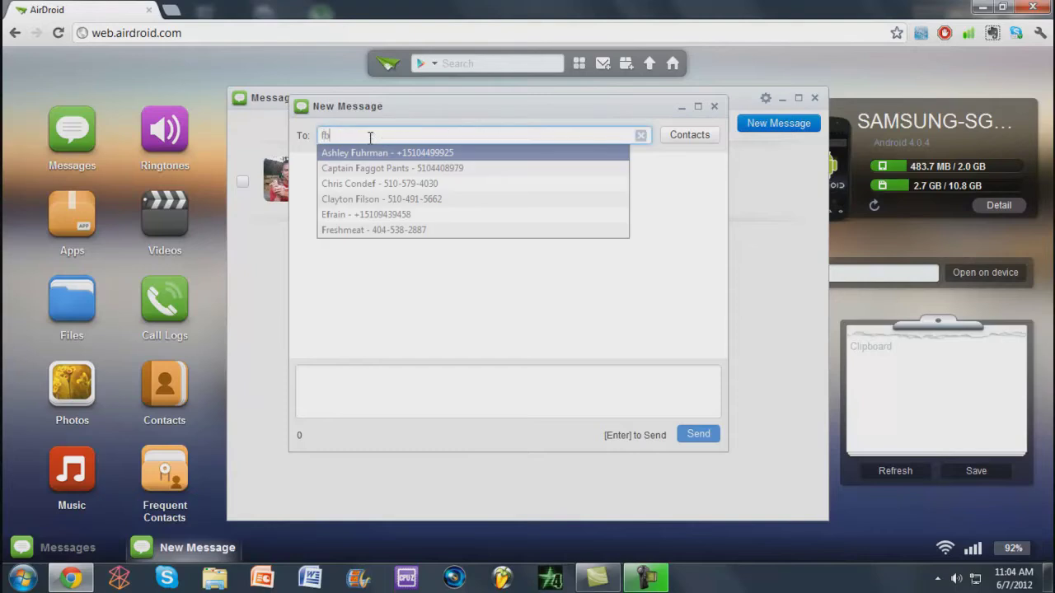
{"action": "left_click", "coordinate": [369, 138]}
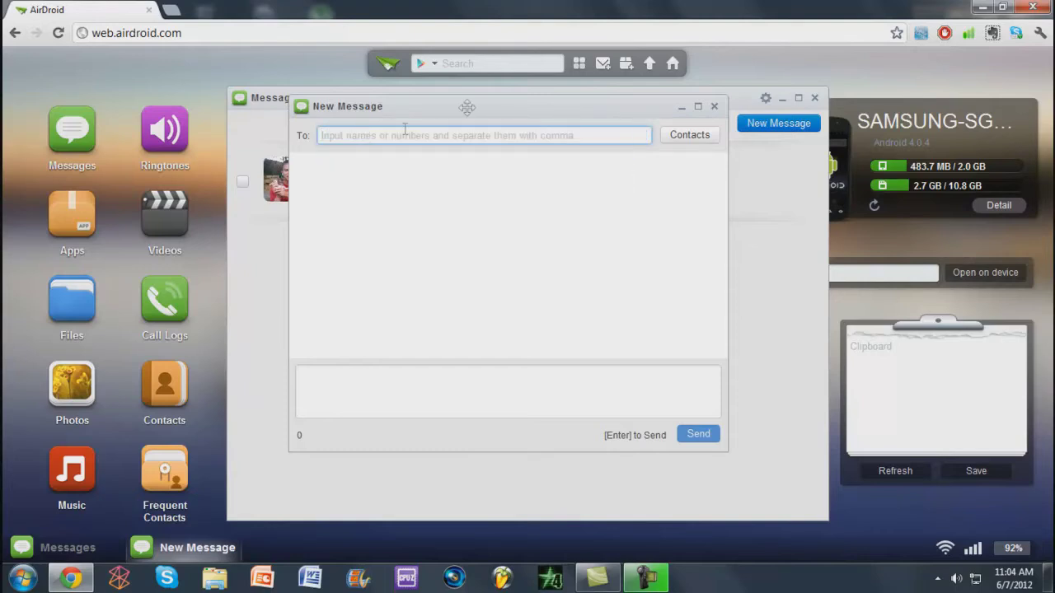
{"action": "left_click", "coordinate": [359, 402]}
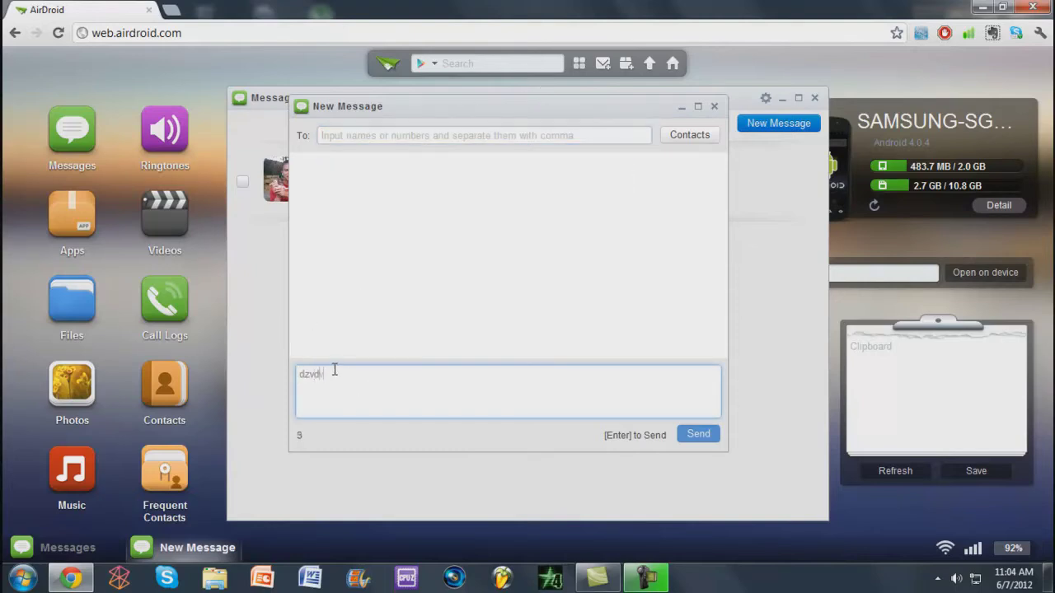
{"action": "key", "text": "BackSpace"}
{"action": "key", "text": "BackSpace"}
{"action": "key", "text": "BackSpace"}
{"action": "key", "text": "BackSpace"}
{"action": "left_click", "coordinate": [713, 107]}
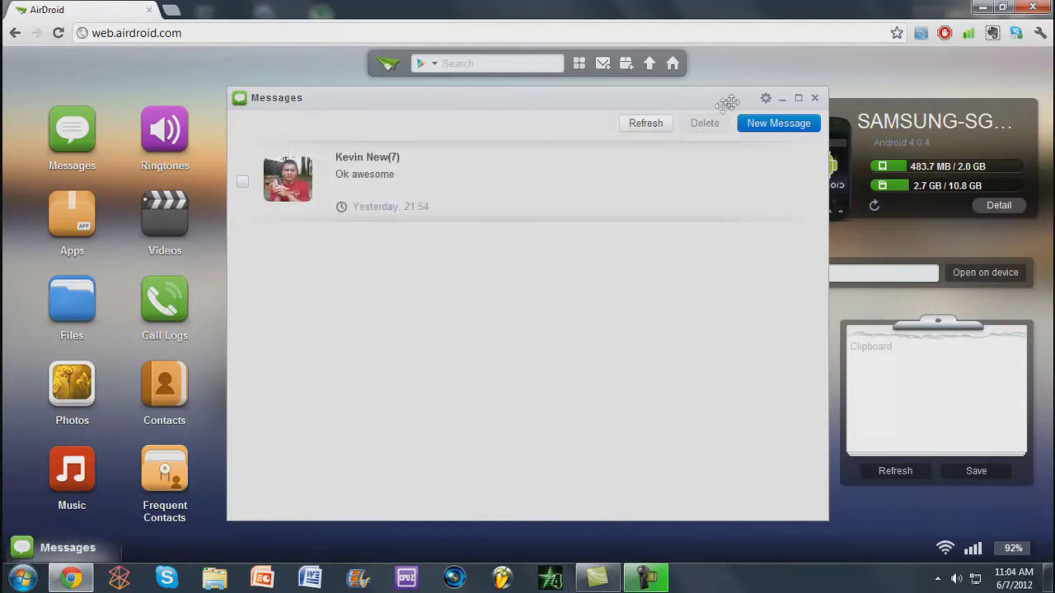
{"action": "left_click", "coordinate": [814, 99]}
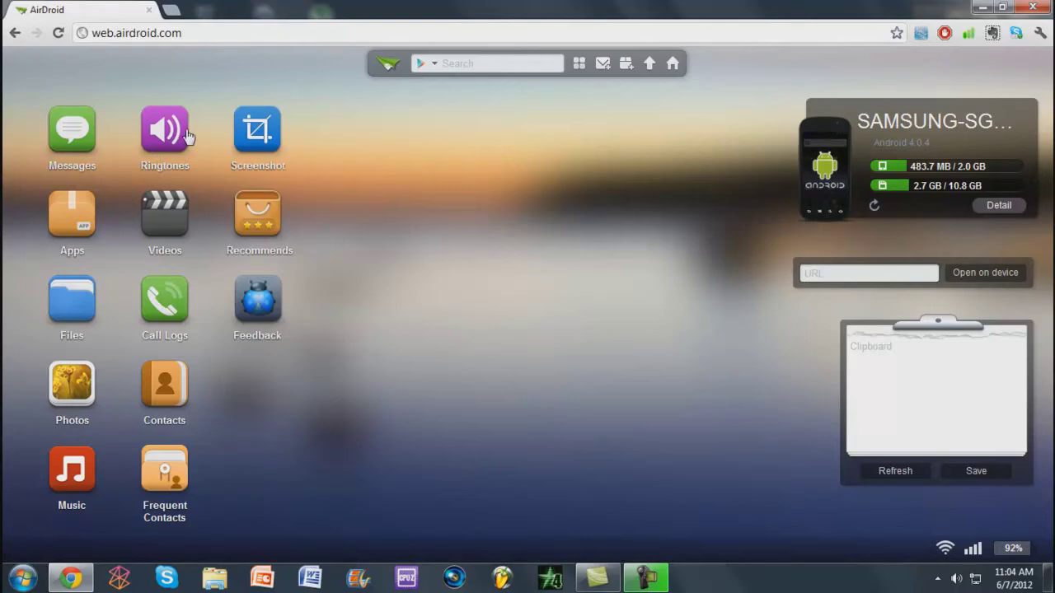
- Browse the Phone, Notification and Alarm ringtone lists, then close the Ringtones window
{"action": "left_click", "coordinate": [186, 134]}
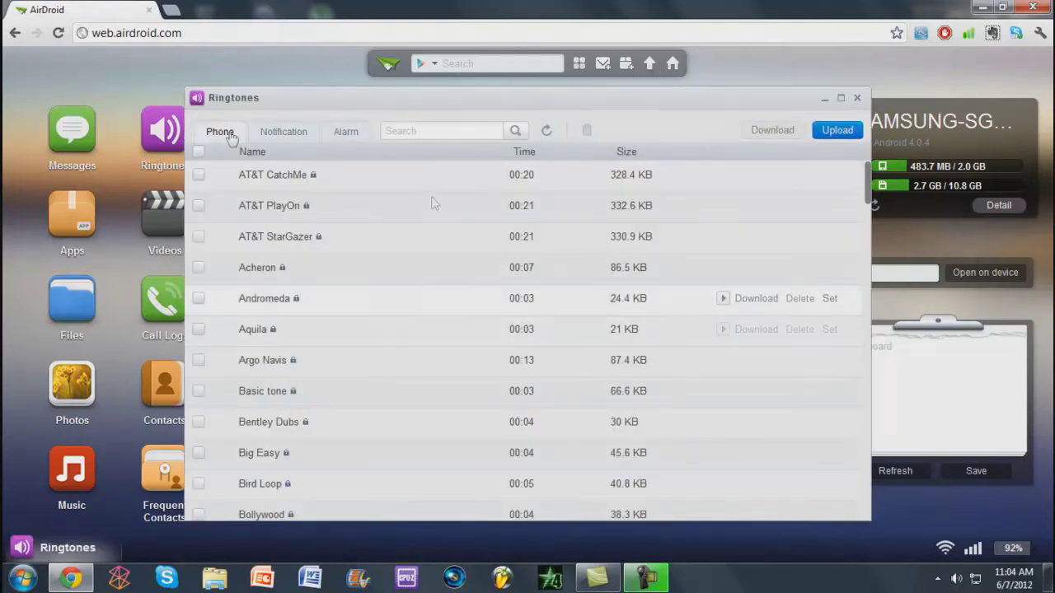
{"action": "left_click", "coordinate": [265, 132]}
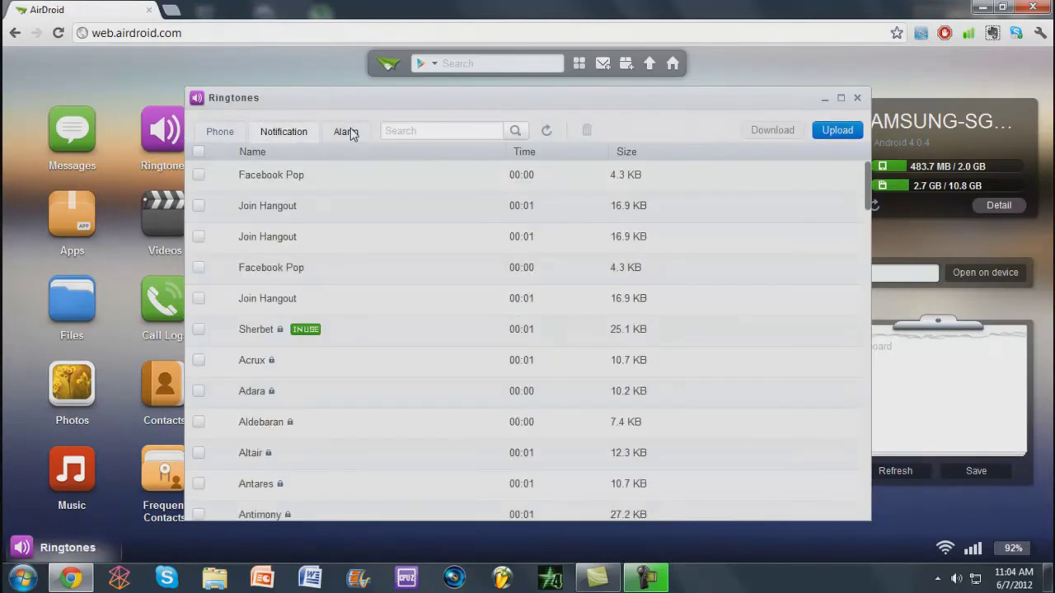
{"action": "left_click", "coordinate": [347, 132]}
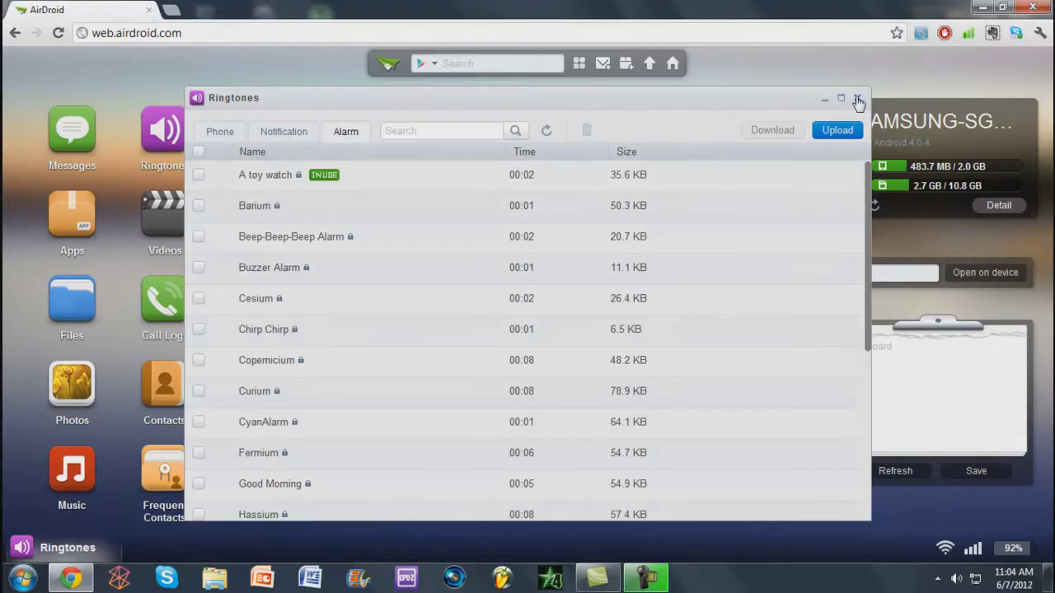
{"action": "left_click", "coordinate": [858, 100]}
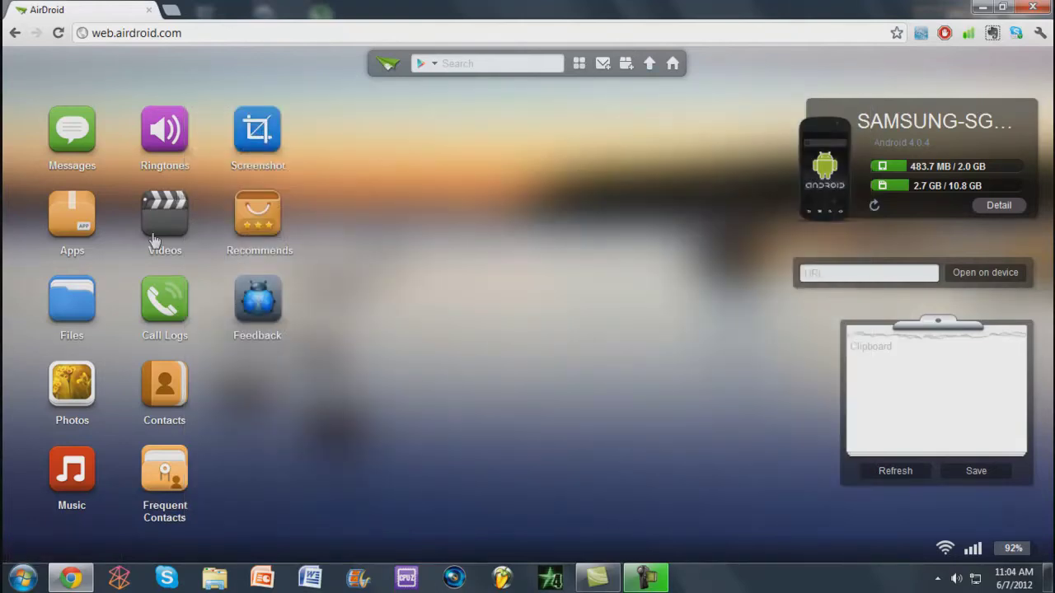
{"action": "left_click", "coordinate": [174, 221]}
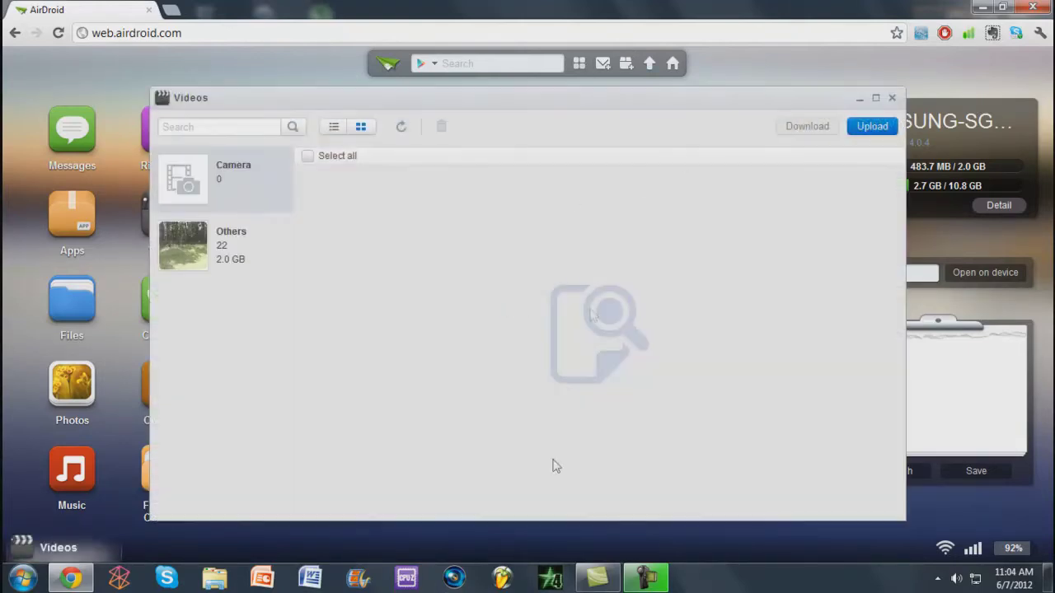
{"action": "left_click", "coordinate": [240, 272]}
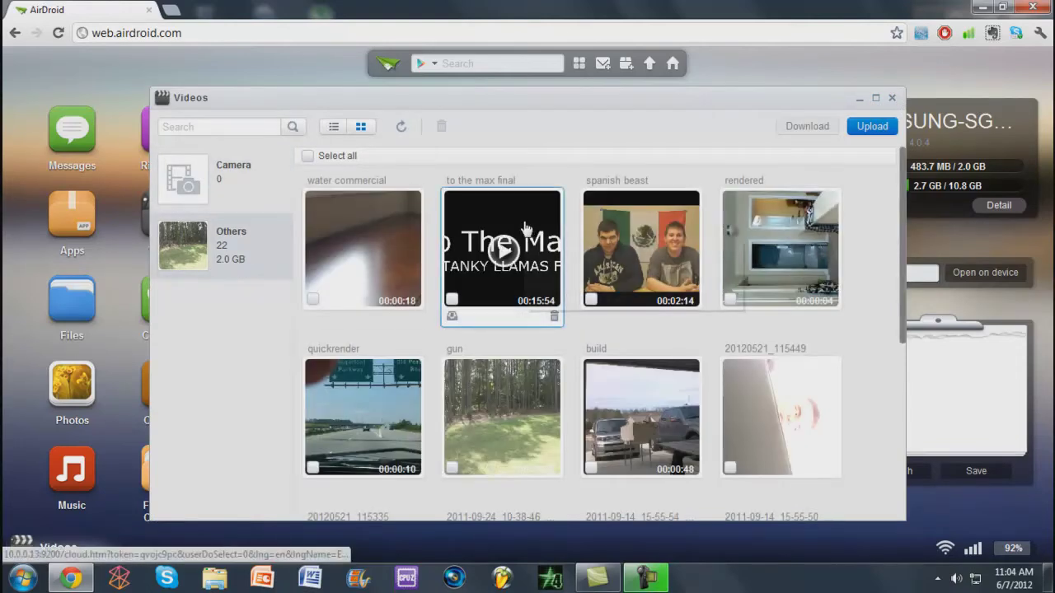
{"action": "left_click", "coordinate": [366, 254]}
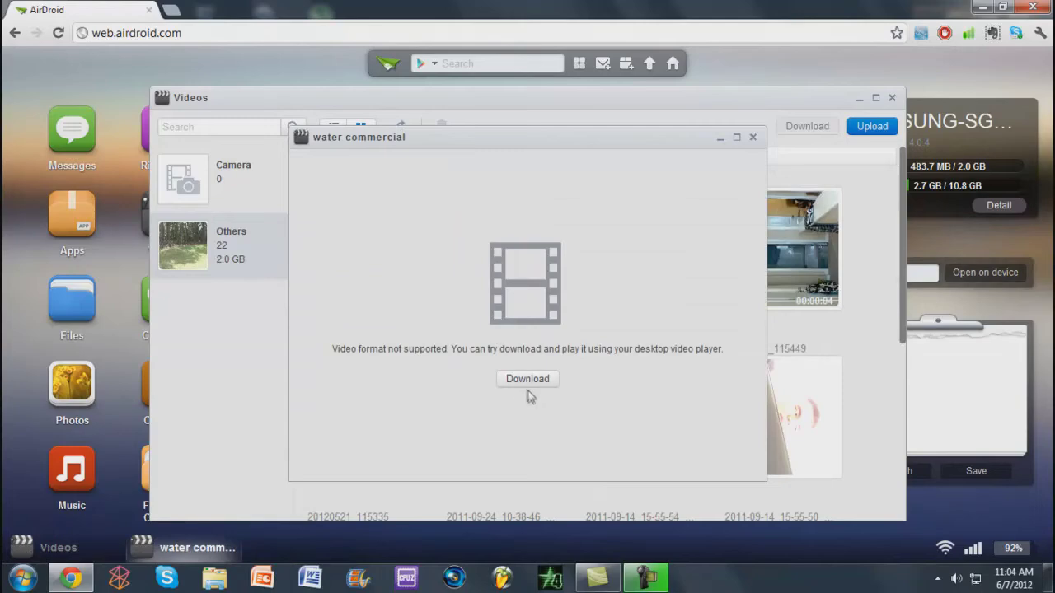
{"action": "left_click", "coordinate": [752, 138]}
{"action": "left_click", "coordinate": [891, 97]}
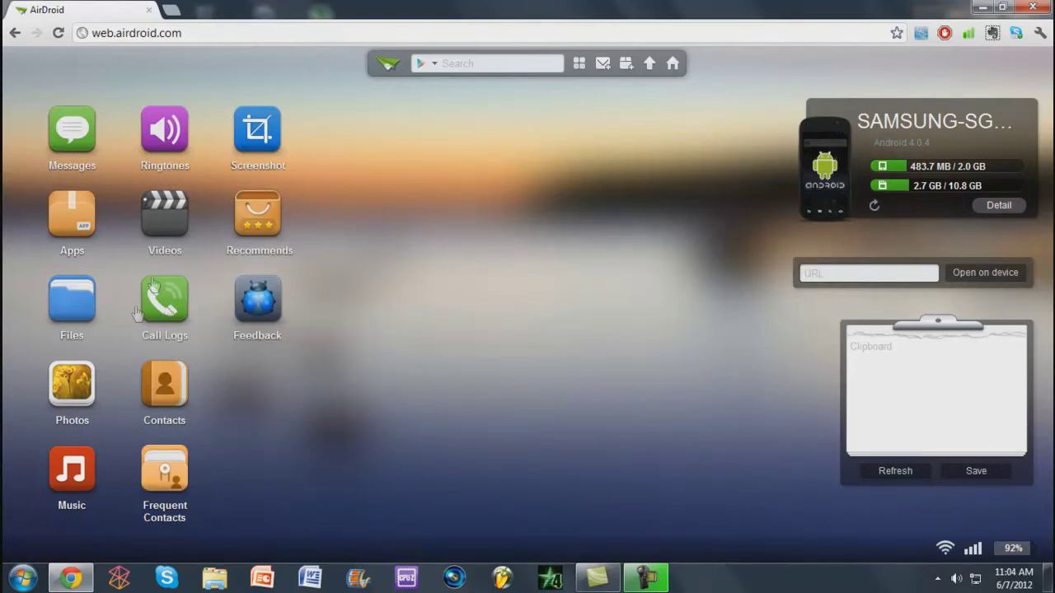
- View the phone's home screen live and download a screenshot of it
{"action": "left_click", "coordinate": [254, 129]}
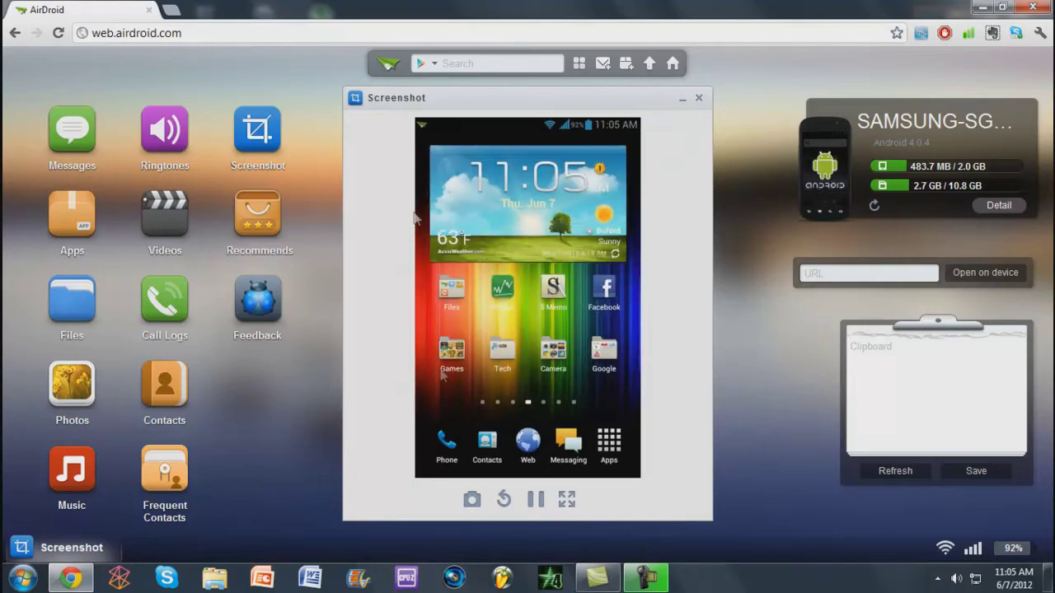
{"action": "left_click", "coordinate": [472, 502]}
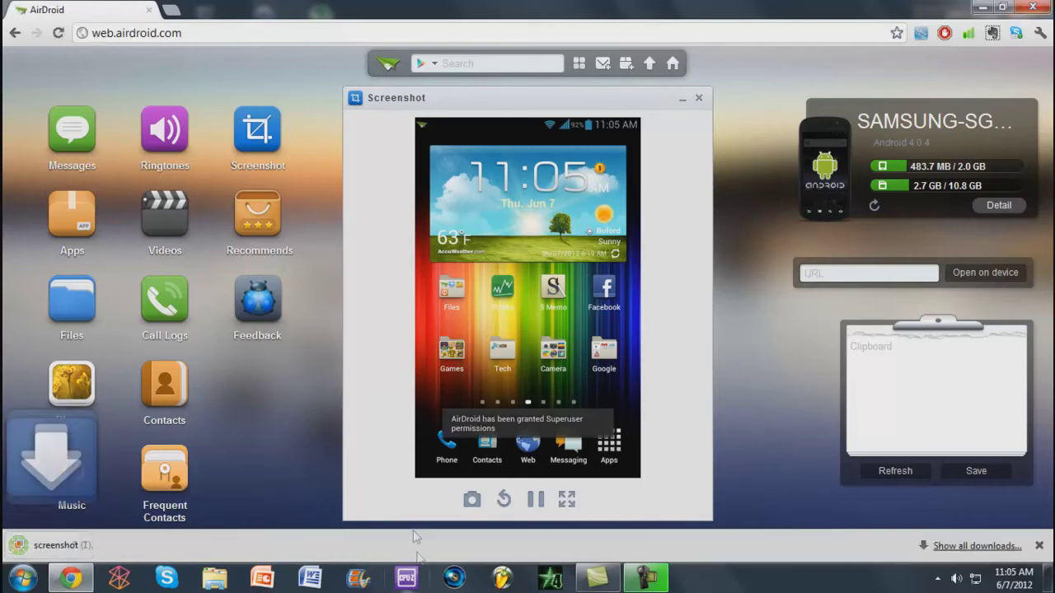
{"action": "left_click", "coordinate": [49, 550]}
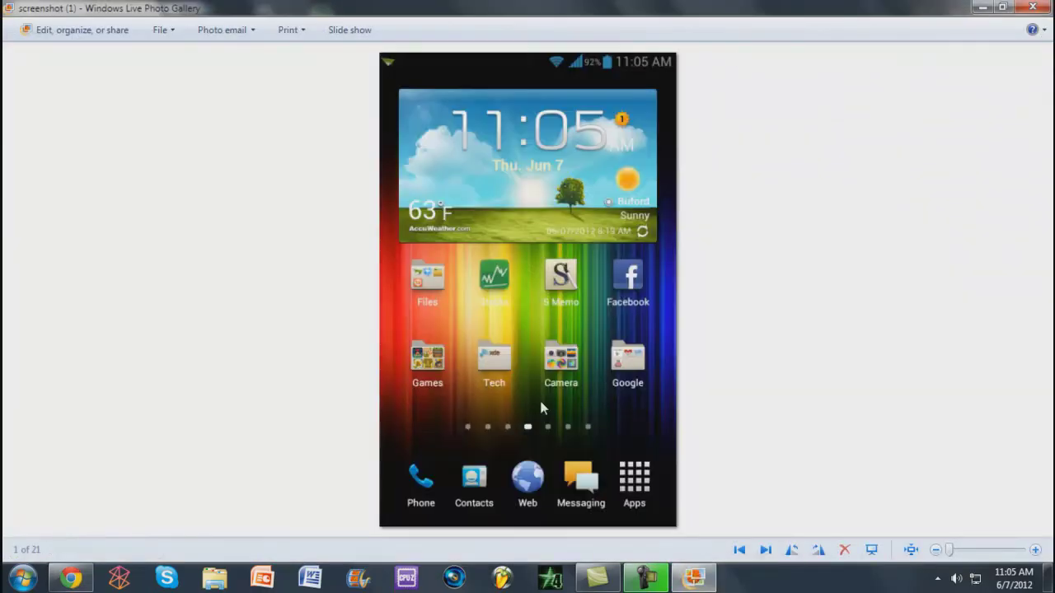
{"action": "scroll", "coordinate": [539, 397], "scroll_direction": "up", "scroll_amount": 5}
{"action": "scroll", "coordinate": [539, 402], "scroll_direction": "down", "scroll_amount": 5}
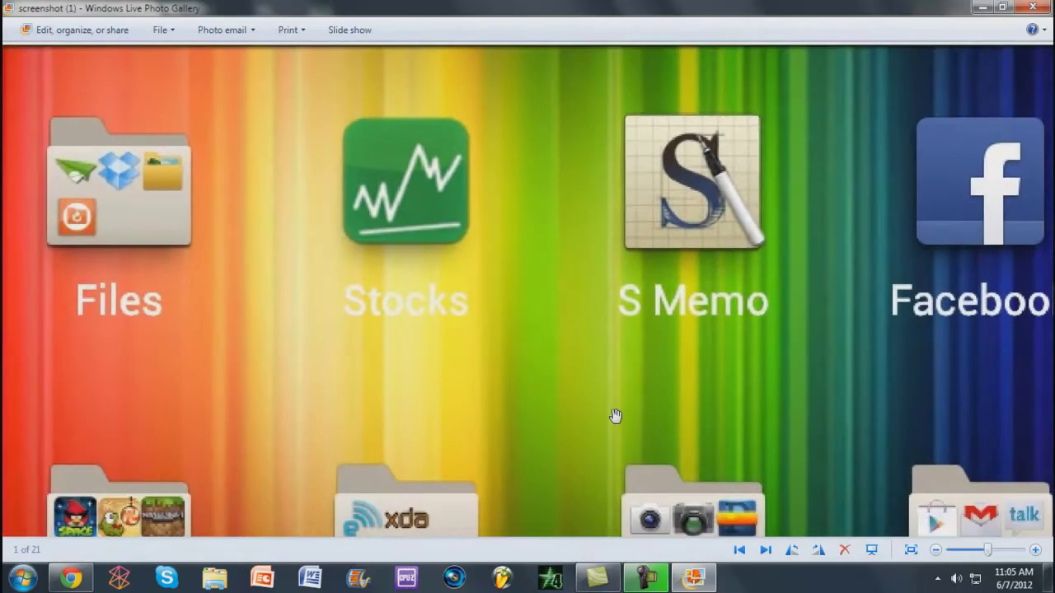
{"action": "key", "text": "alt+F4"}
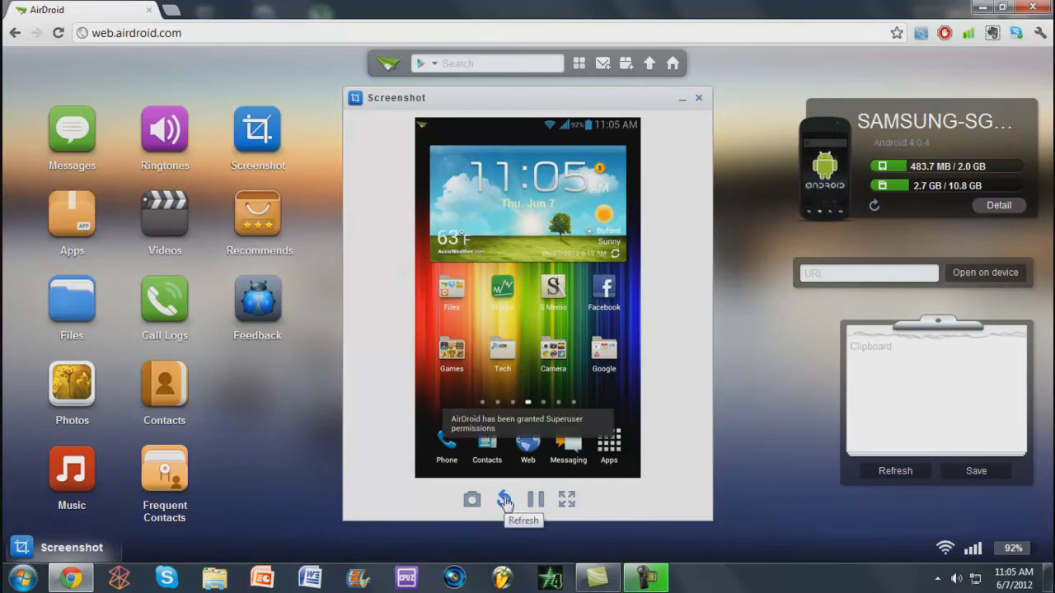
- Close the screen view, browse recommended apps like Motion Detector Pro, then close Recommends
{"action": "left_click", "coordinate": [698, 99]}
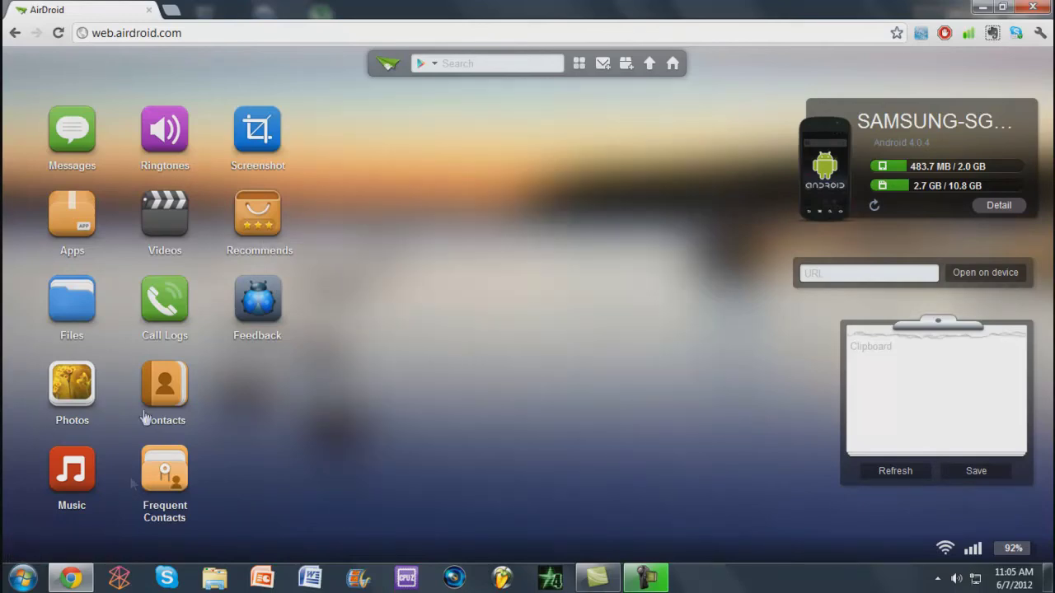
{"action": "left_click", "coordinate": [256, 211]}
{"action": "scroll", "coordinate": [602, 421], "scroll_direction": "down", "scroll_amount": 3}
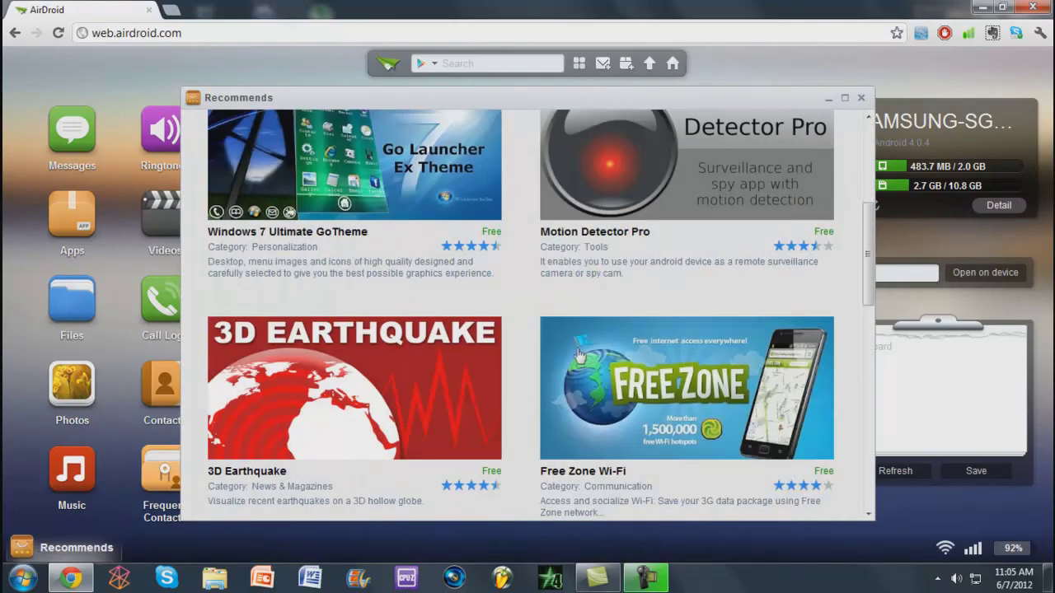
{"action": "scroll", "coordinate": [599, 286], "scroll_direction": "down", "scroll_amount": 2}
{"action": "scroll", "coordinate": [599, 286], "scroll_direction": "up", "scroll_amount": 3}
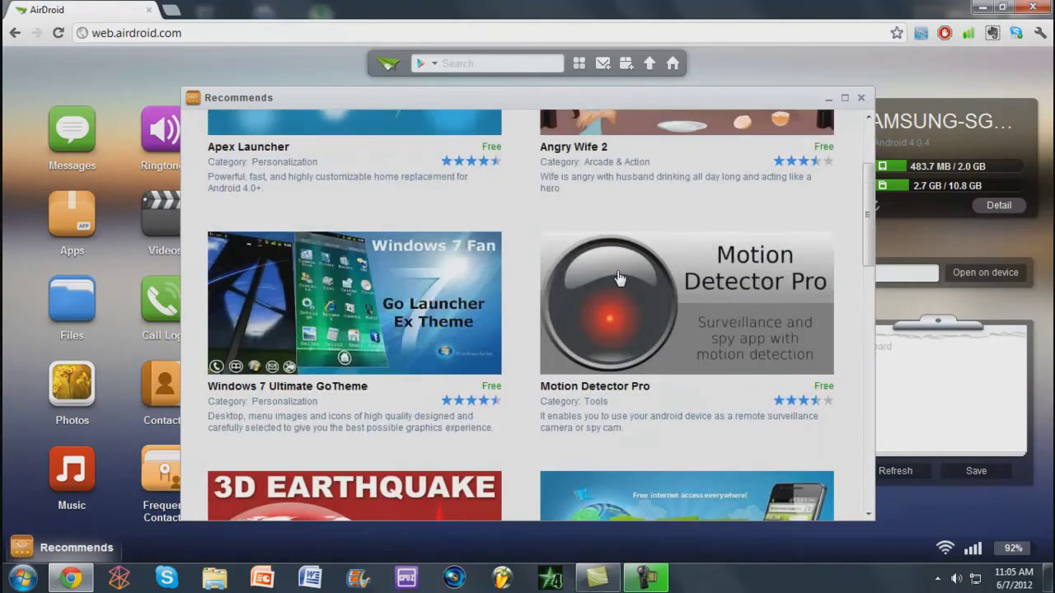
{"action": "scroll", "coordinate": [494, 248], "scroll_direction": "up", "scroll_amount": 2}
{"action": "scroll", "coordinate": [362, 285], "scroll_direction": "down", "scroll_amount": 10}
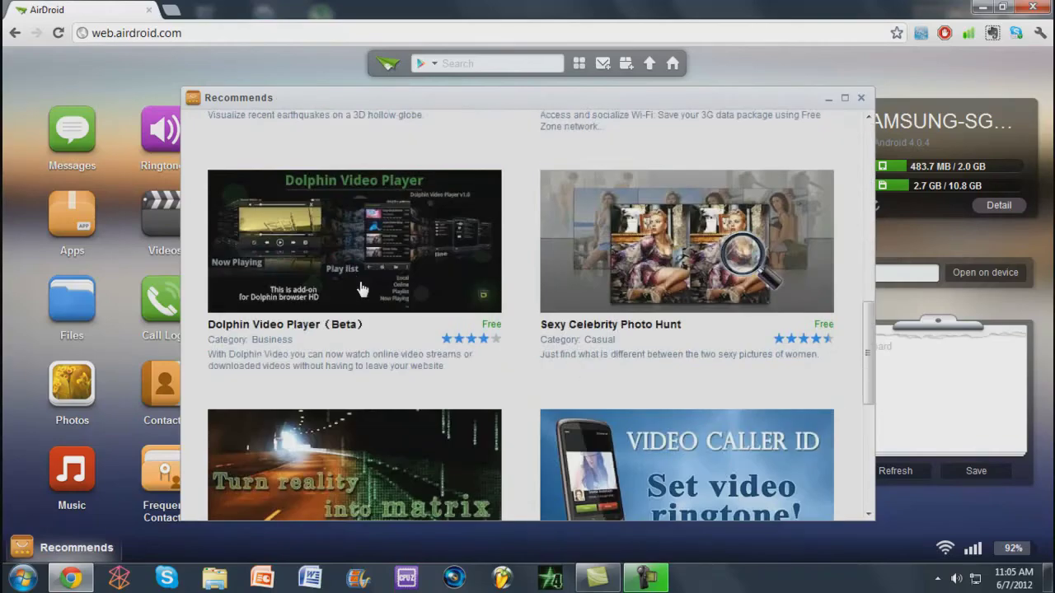
{"action": "scroll", "coordinate": [363, 285], "scroll_direction": "down", "scroll_amount": 1}
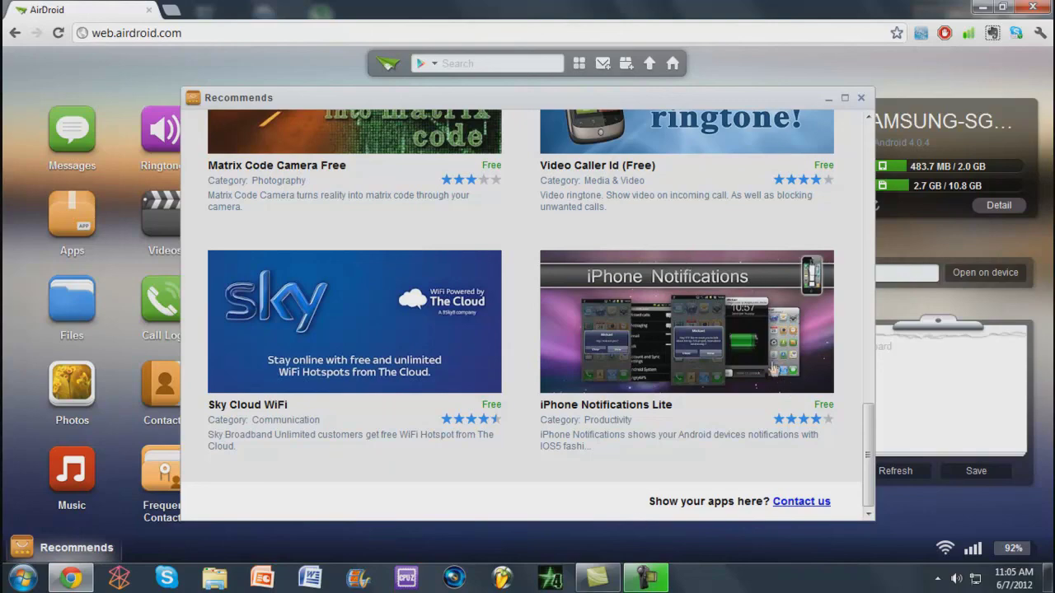
{"action": "left_click", "coordinate": [861, 98]}
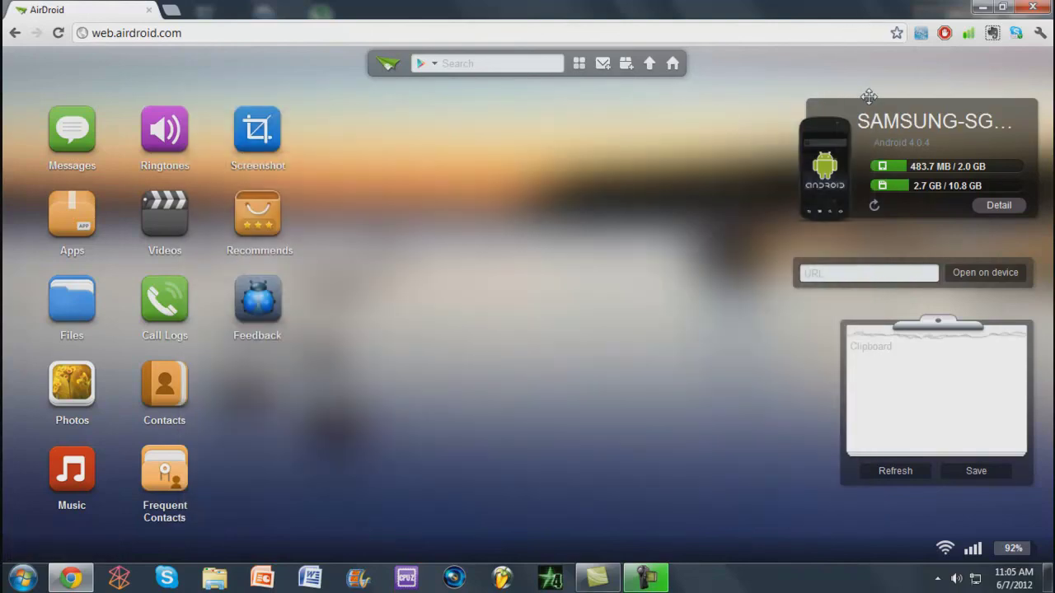